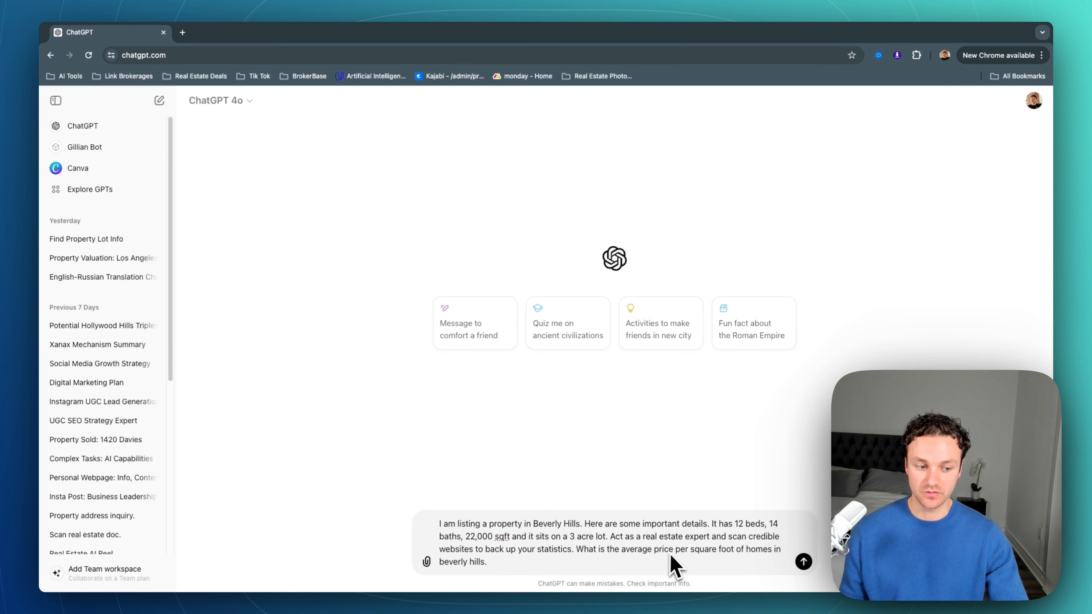
# Step: Send the Beverly Hills average price-per-square-foot question and inspect the 4 sites ChatGPT searched
pyautogui.click(802, 561)
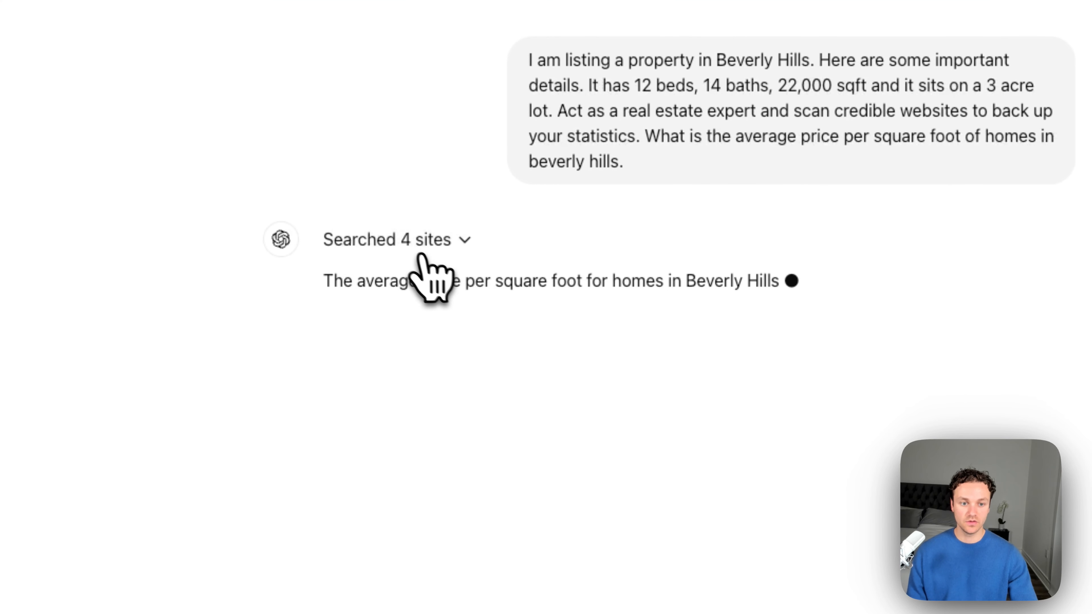
pyautogui.click(445, 239)
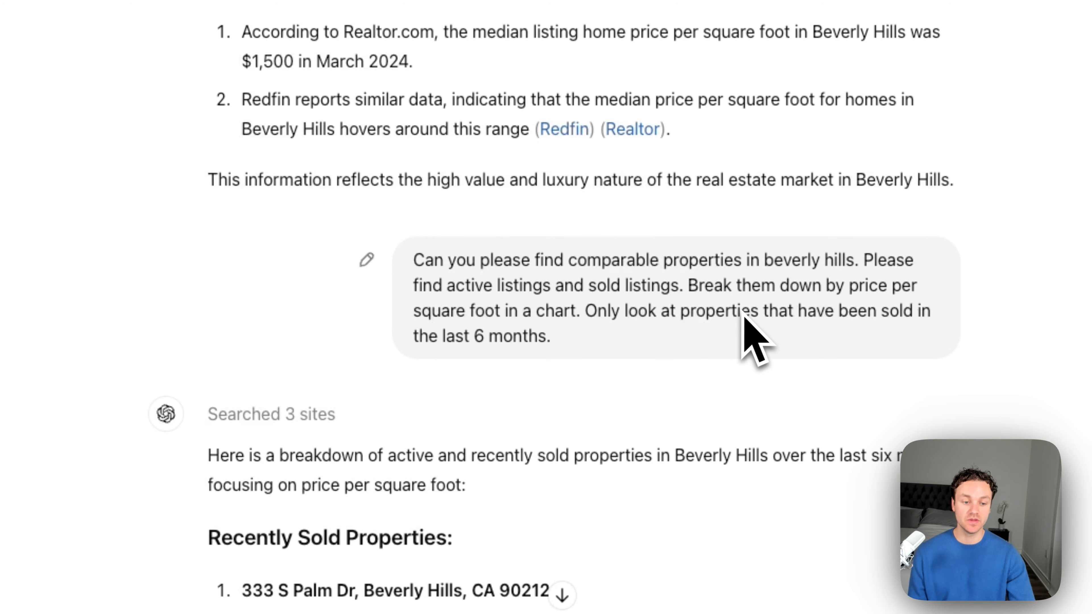
pyautogui.scroll(-6, 709, 293)
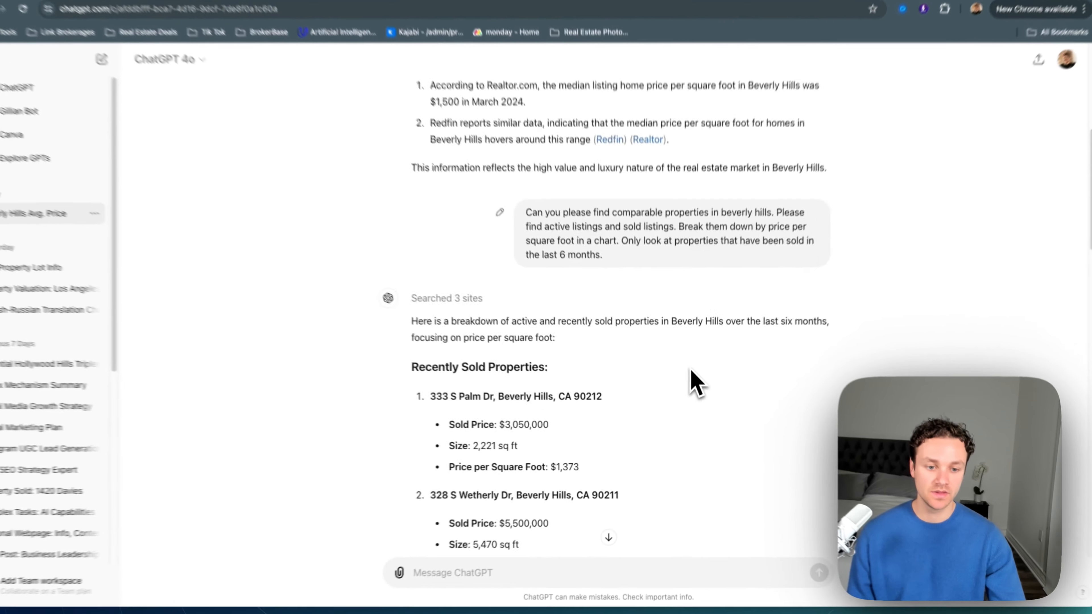
pyautogui.scroll(3, 463, 39)
pyautogui.click(489, 233)
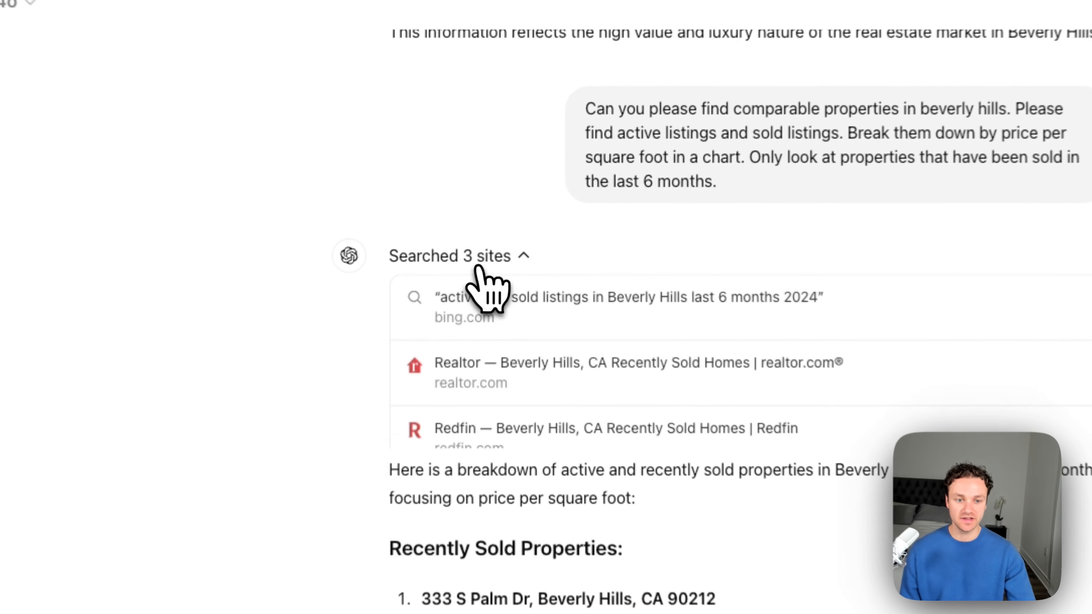
pyautogui.click(512, 260)
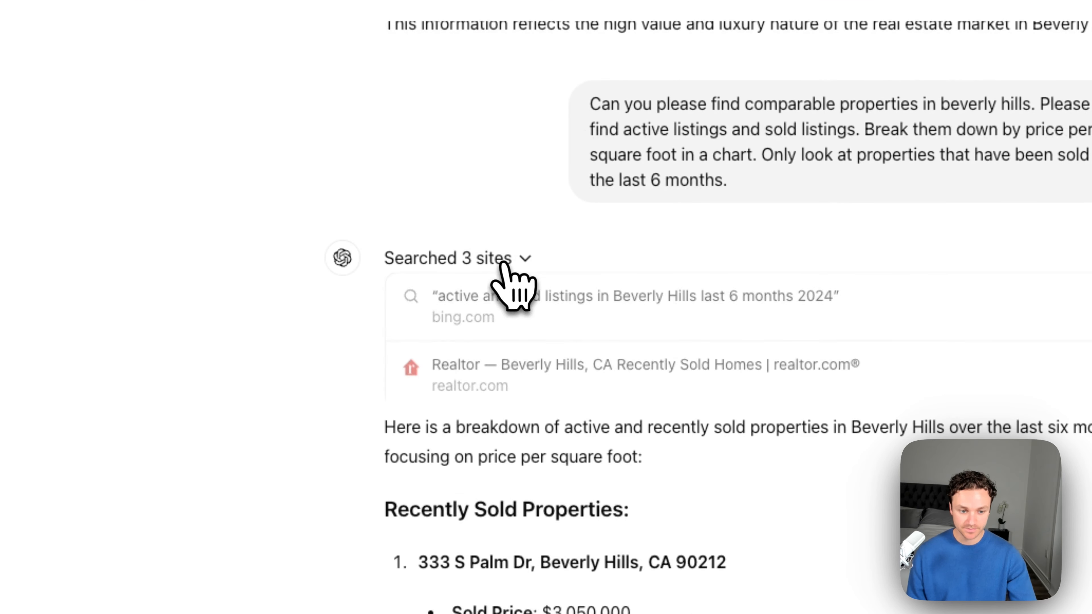
pyautogui.scroll(-5, 646, 451)
pyautogui.scroll(-12, 480, 186)
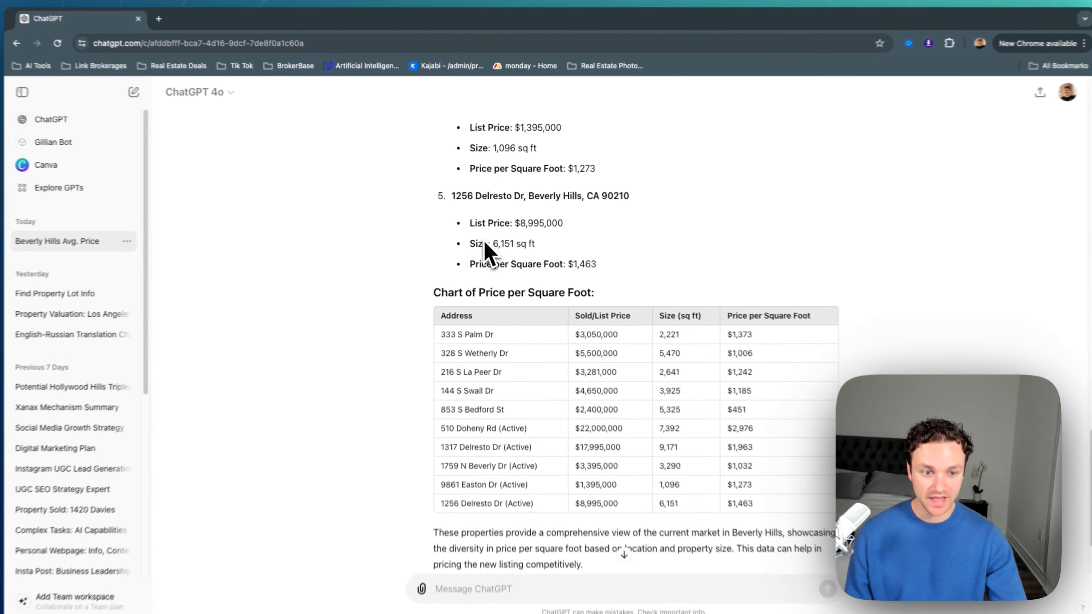
pyautogui.scroll(-1, 559, 327)
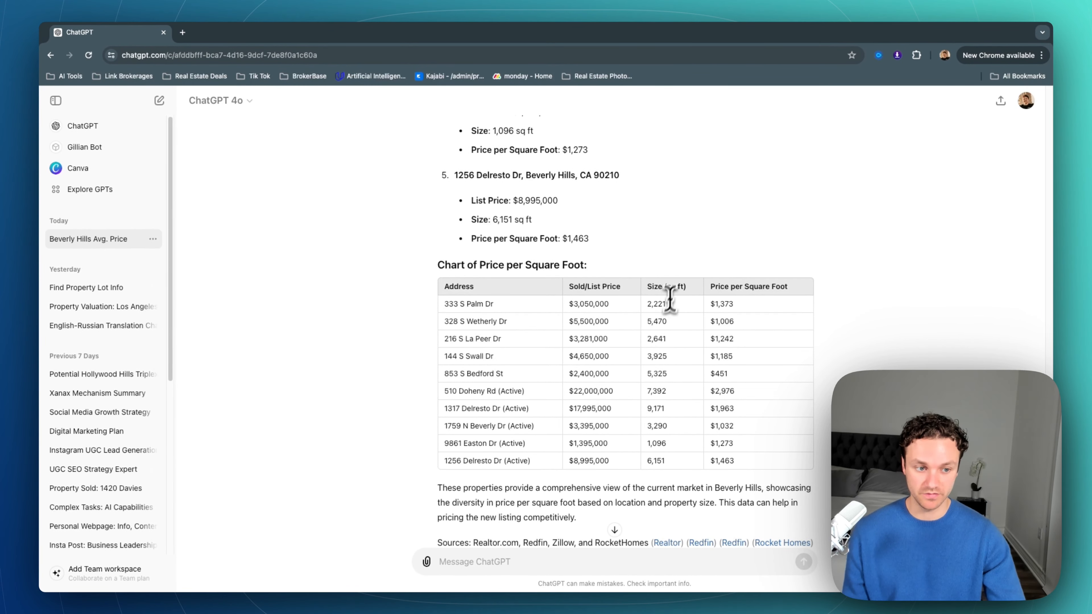
pyautogui.scroll(-3, 658, 311)
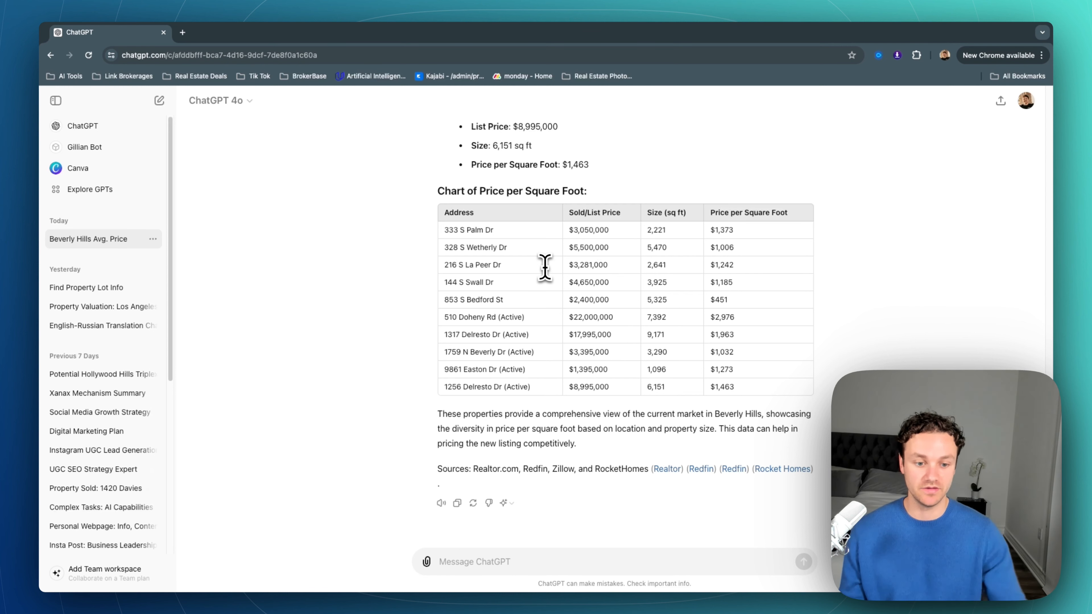
# Step: Paste and send a follow-up limiting the comparables to listings of at least 15k square feet
pyautogui.click(507, 567)
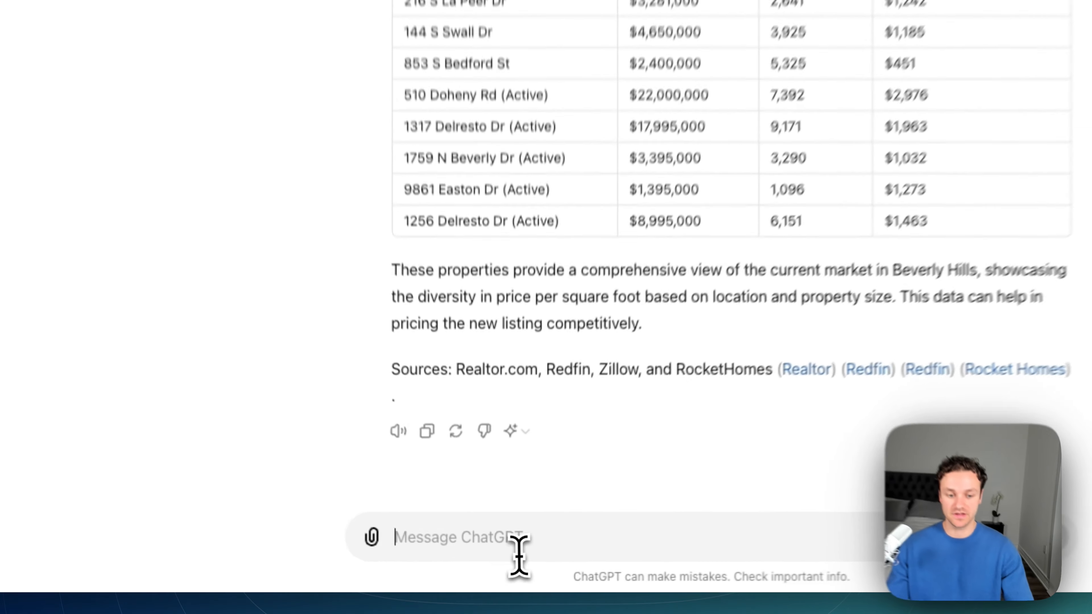
pyautogui.press('super+v')
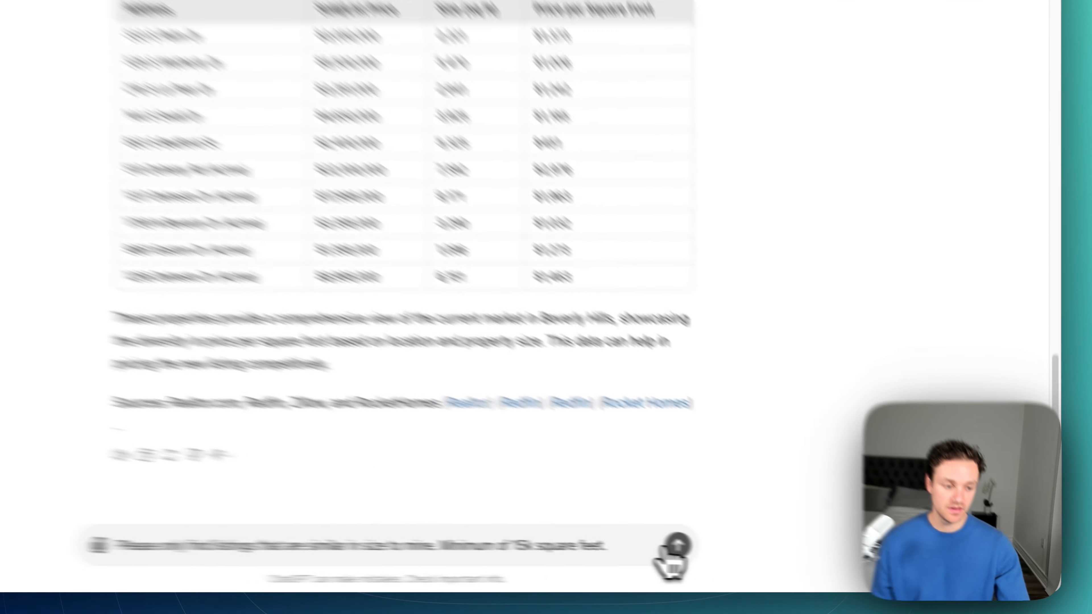
pyautogui.click(803, 562)
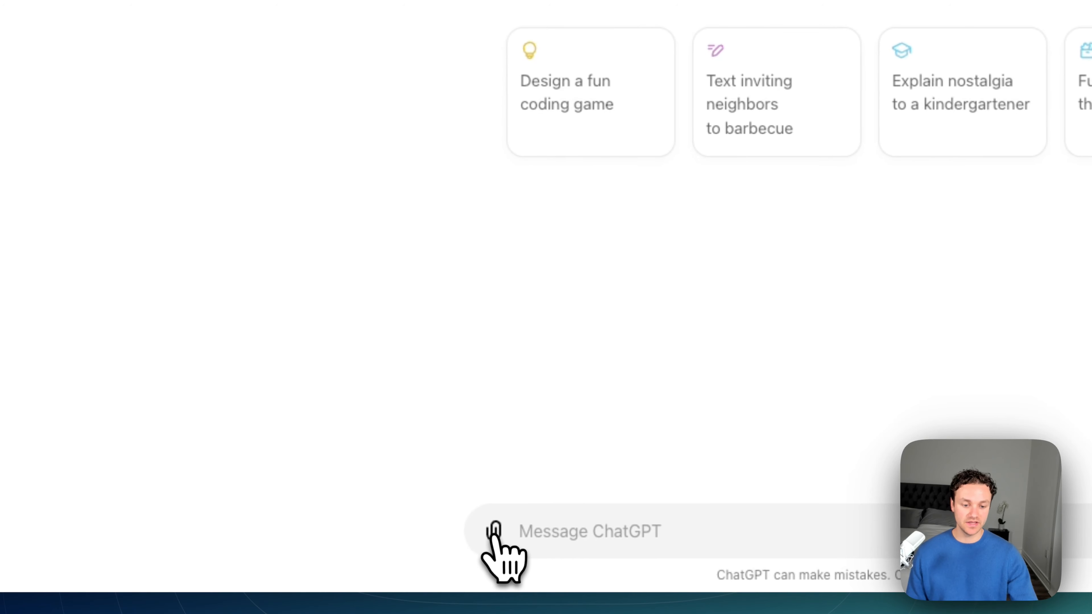
pyautogui.click(494, 533)
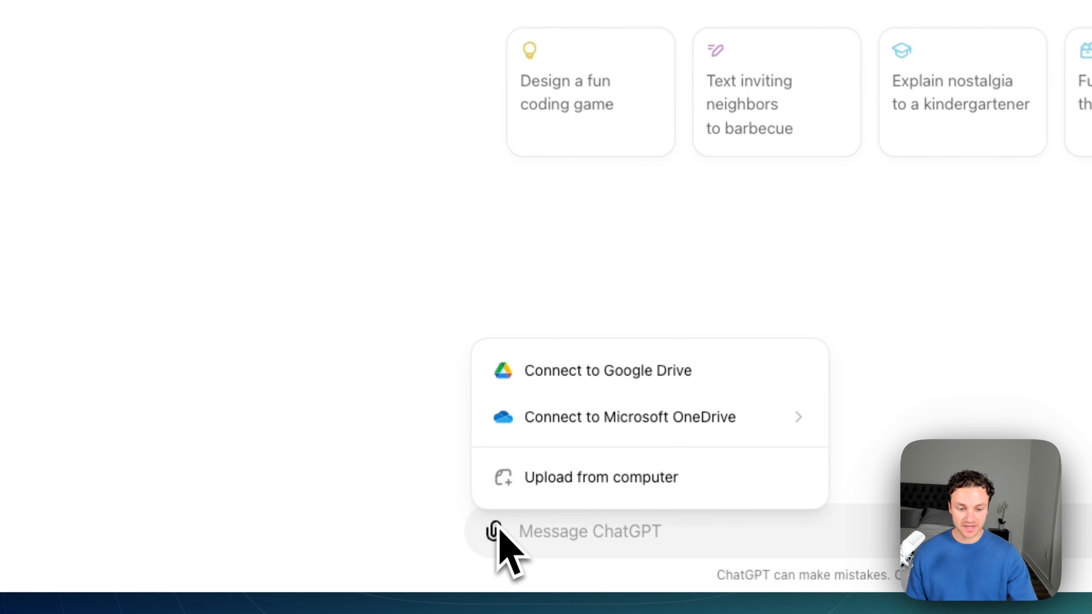
pyautogui.click(522, 486)
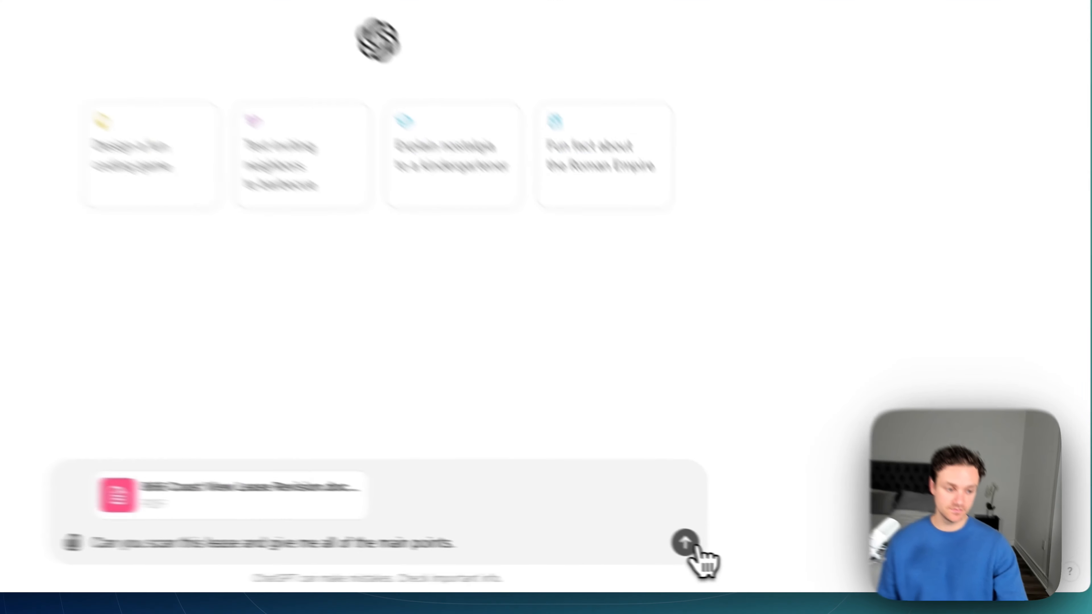
pyautogui.click(803, 561)
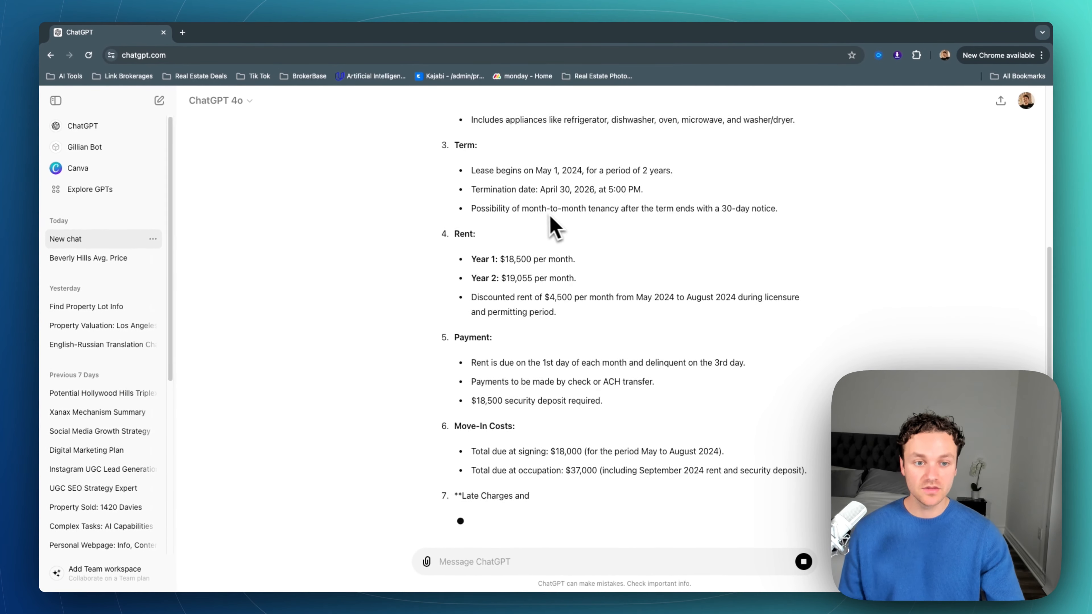
# Step: Review the lease summary, highlighting the Year 1 and Year 2 rent lines
pyautogui.scroll(3, 542, 193)
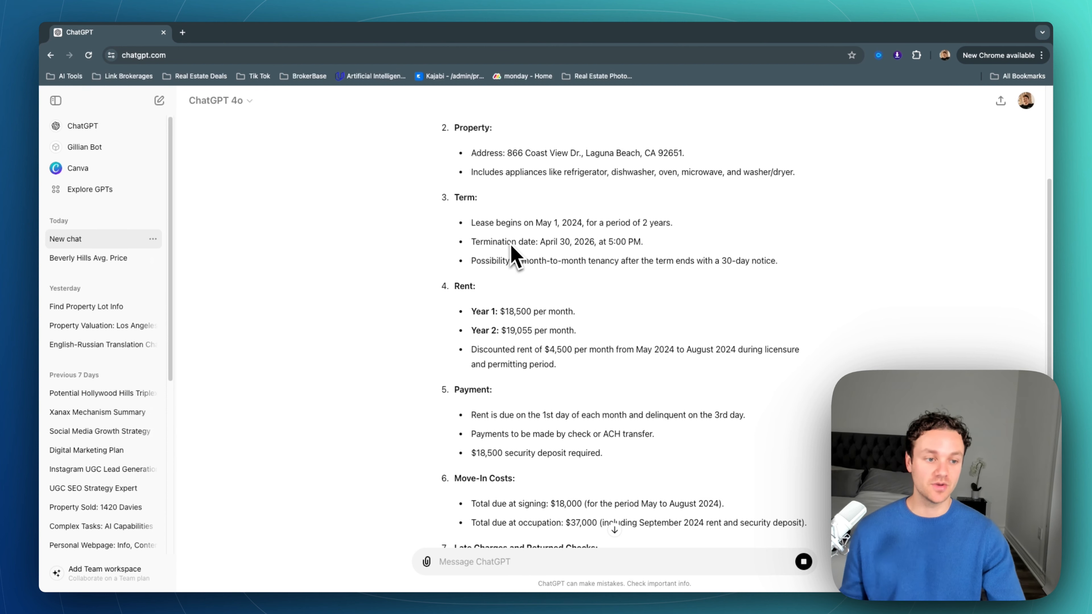
pyautogui.scroll(-1, 515, 258)
pyautogui.moveTo(478, 290); pyautogui.dragTo(585, 310)
pyautogui.click(584, 311)
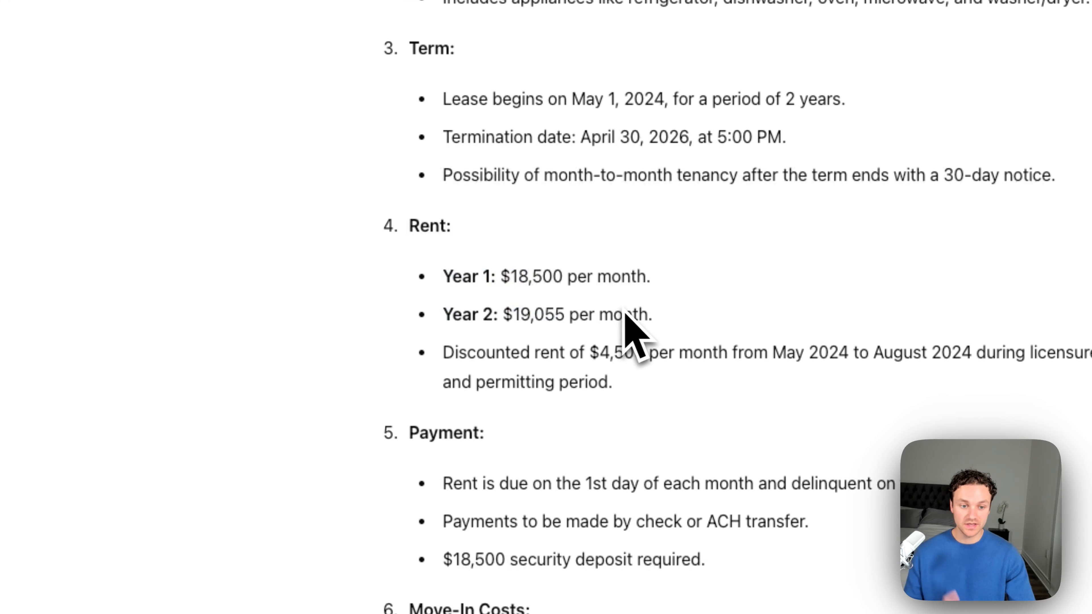
# Step: Read through the rest of the lease summary, including payment and move-in costs
pyautogui.scroll(-1, 625, 310)
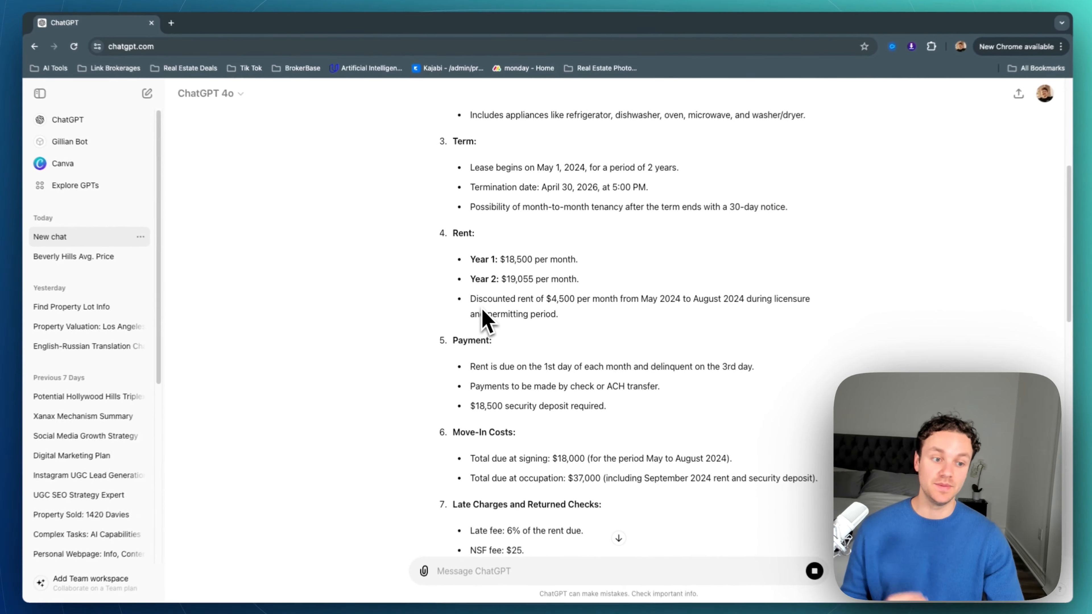
pyautogui.scroll(-3, 727, 317)
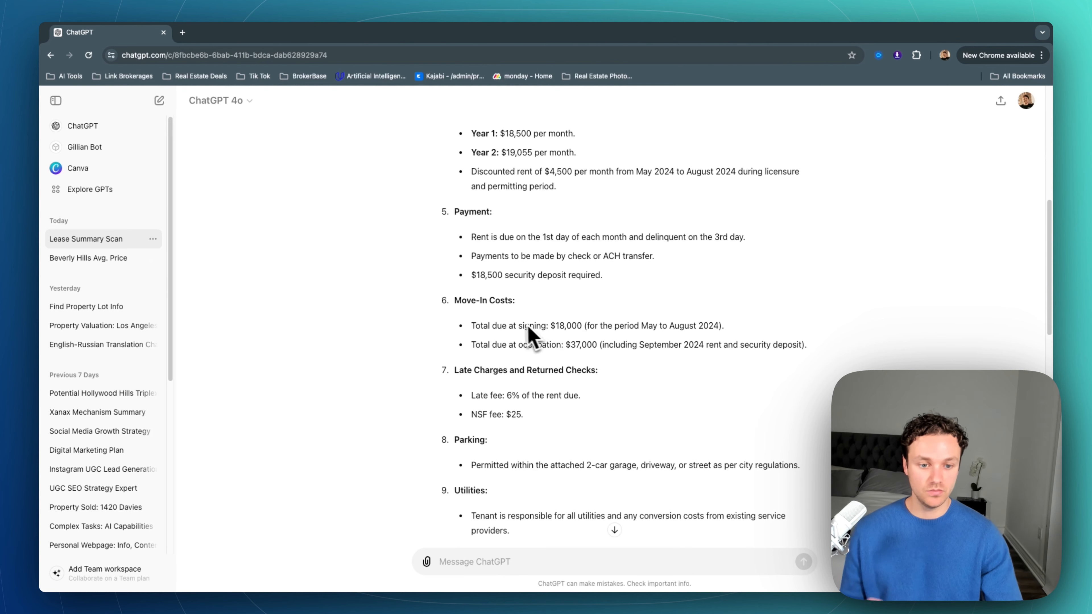
pyautogui.scroll(-4, 529, 335)
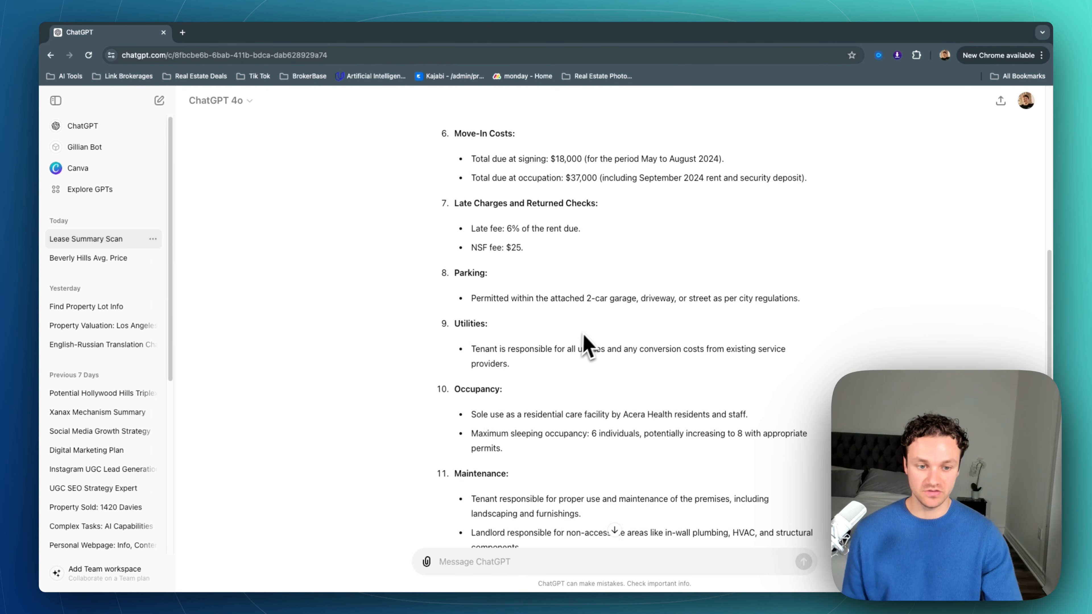
pyautogui.scroll(-6, 585, 339)
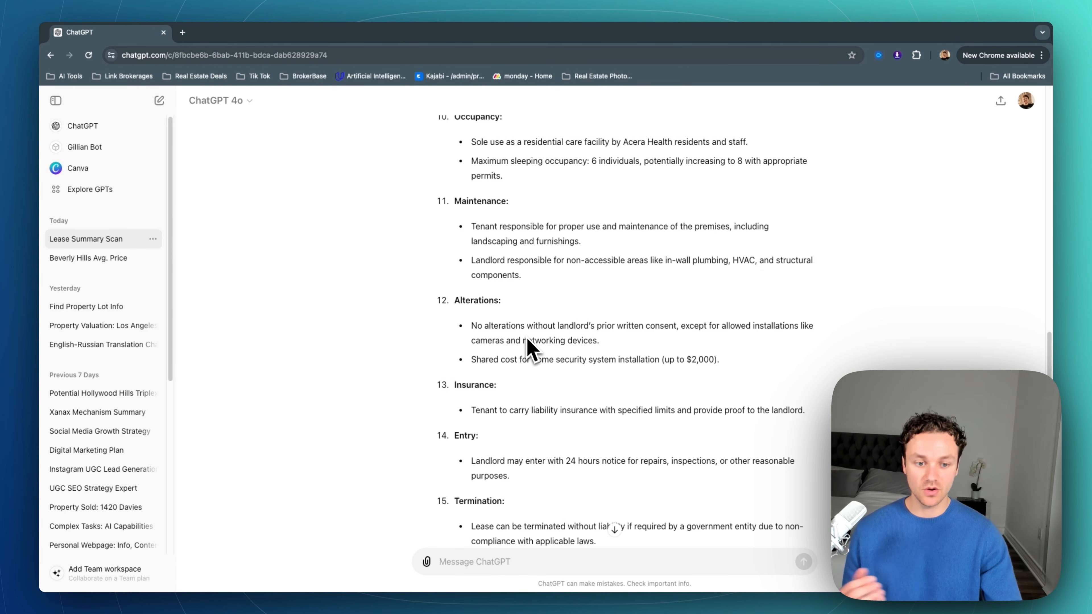
pyautogui.scroll(-5, 528, 340)
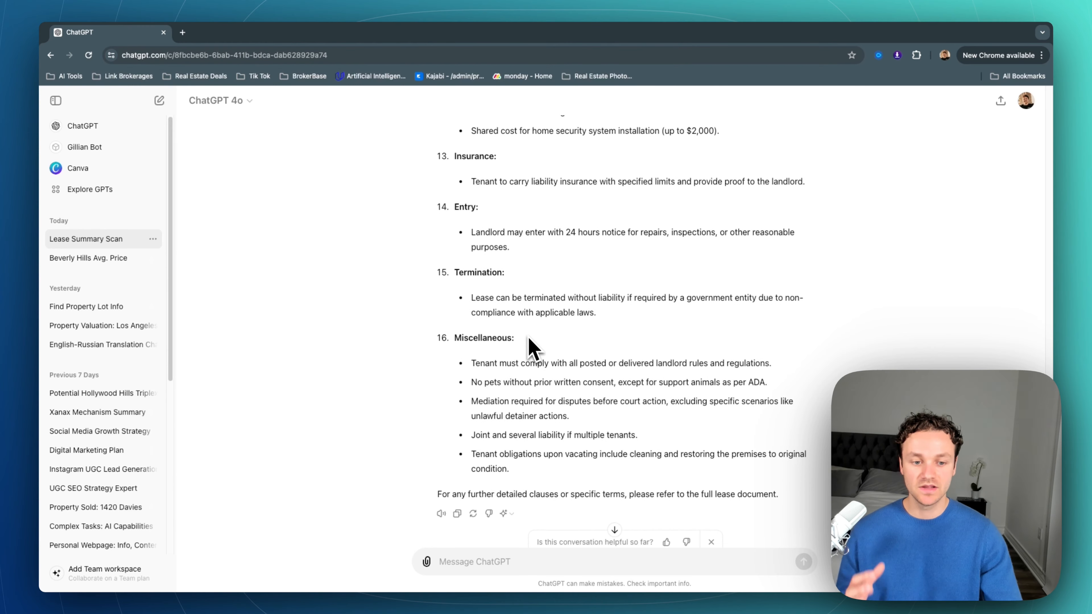
pyautogui.scroll(-1, 529, 352)
pyautogui.moveTo(478, 346); pyautogui.dragTo(531, 455)
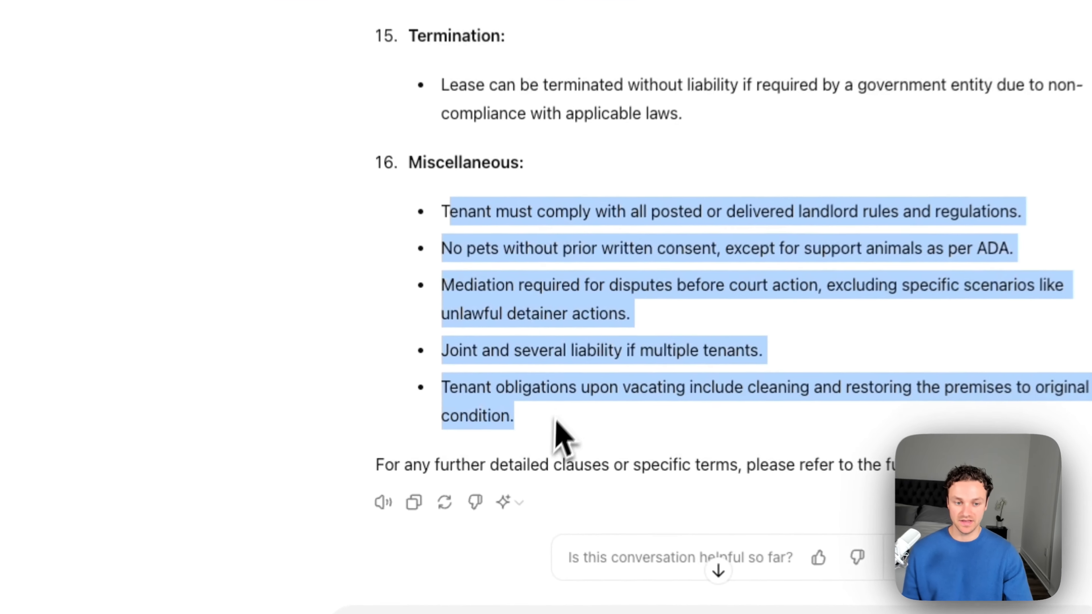
pyautogui.click(559, 434)
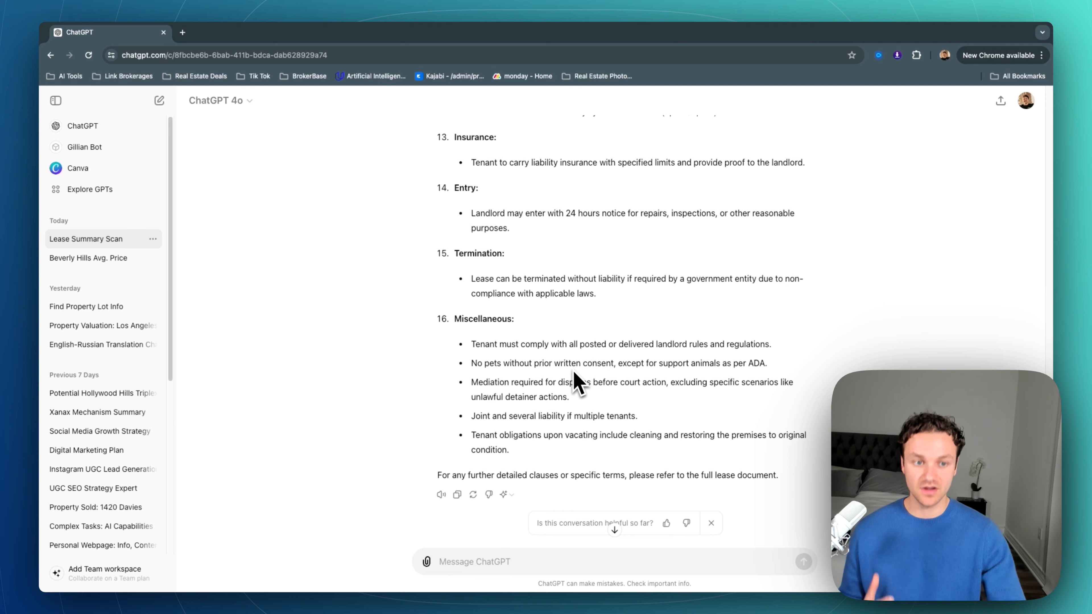
pyautogui.scroll(3, 585, 375)
pyautogui.scroll(1, 587, 361)
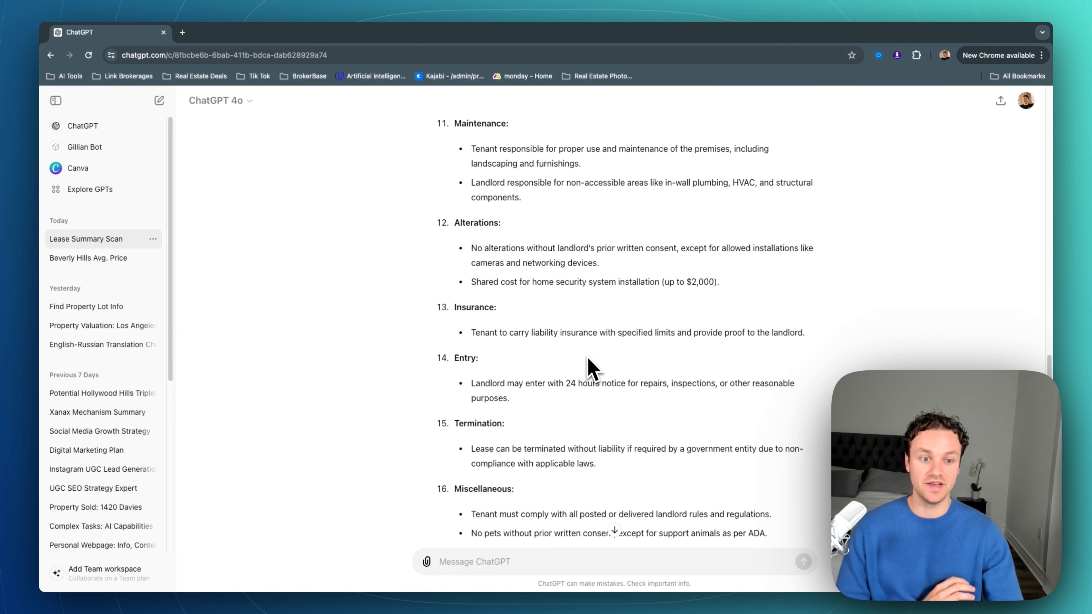
pyautogui.scroll(3, 636, 366)
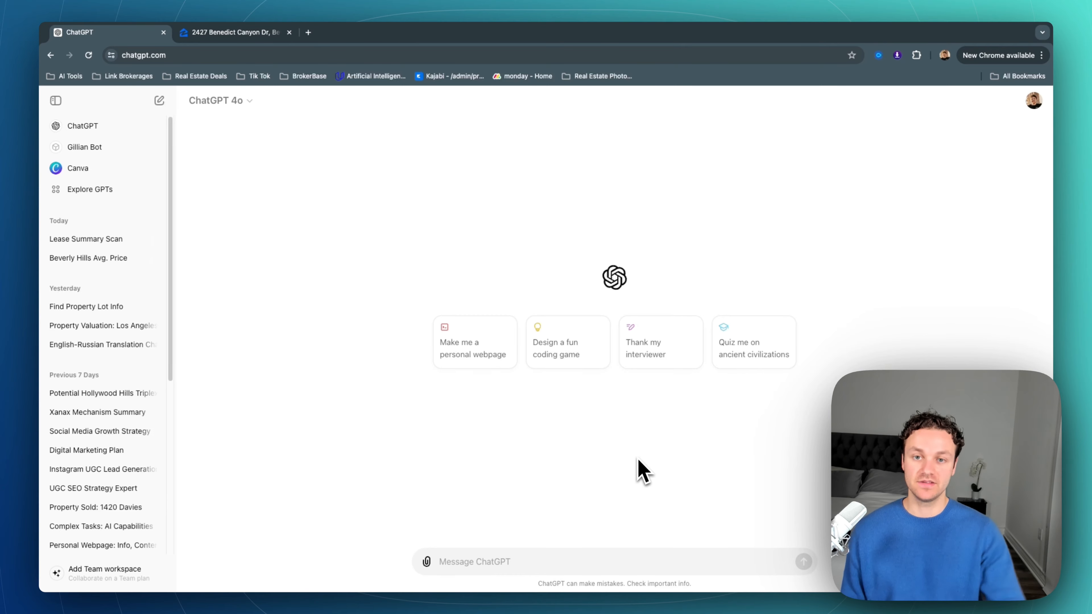
pyautogui.click(223, 33)
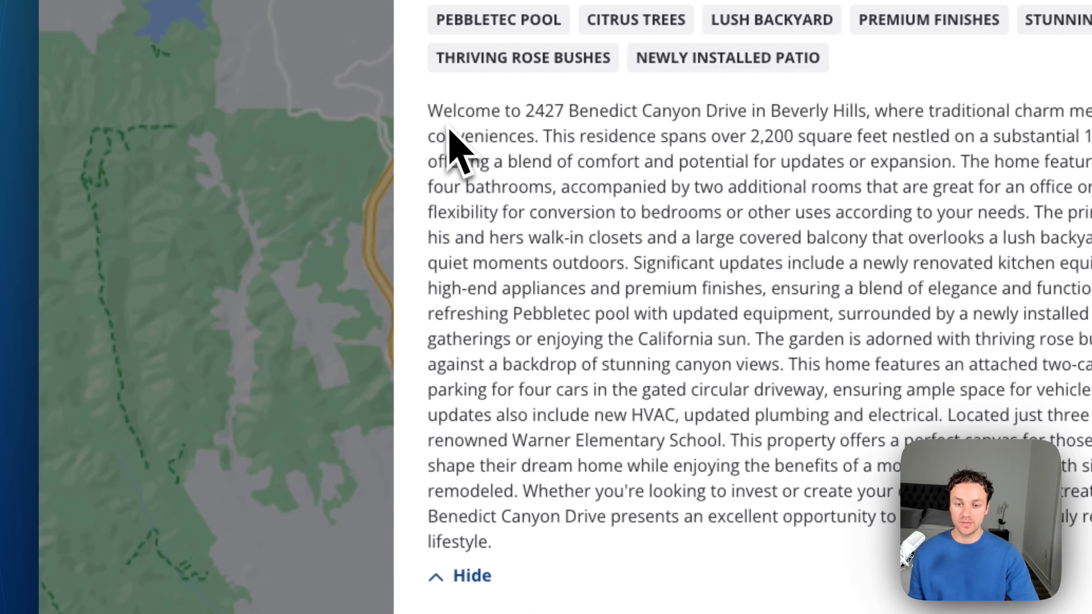
pyautogui.moveTo(429, 109); pyautogui.dragTo(578, 529)
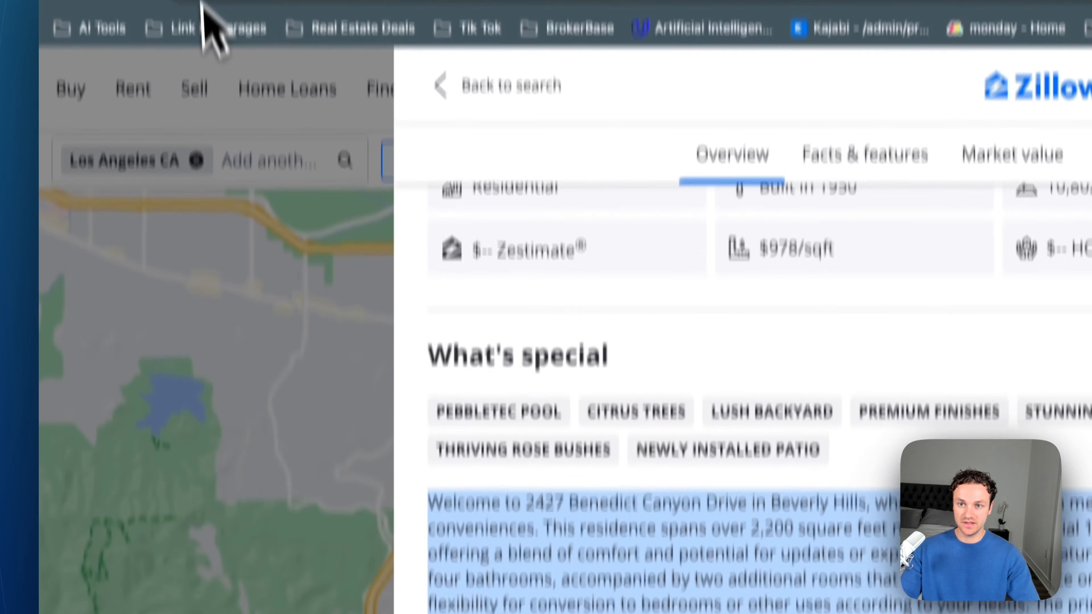
pyautogui.click(164, 4)
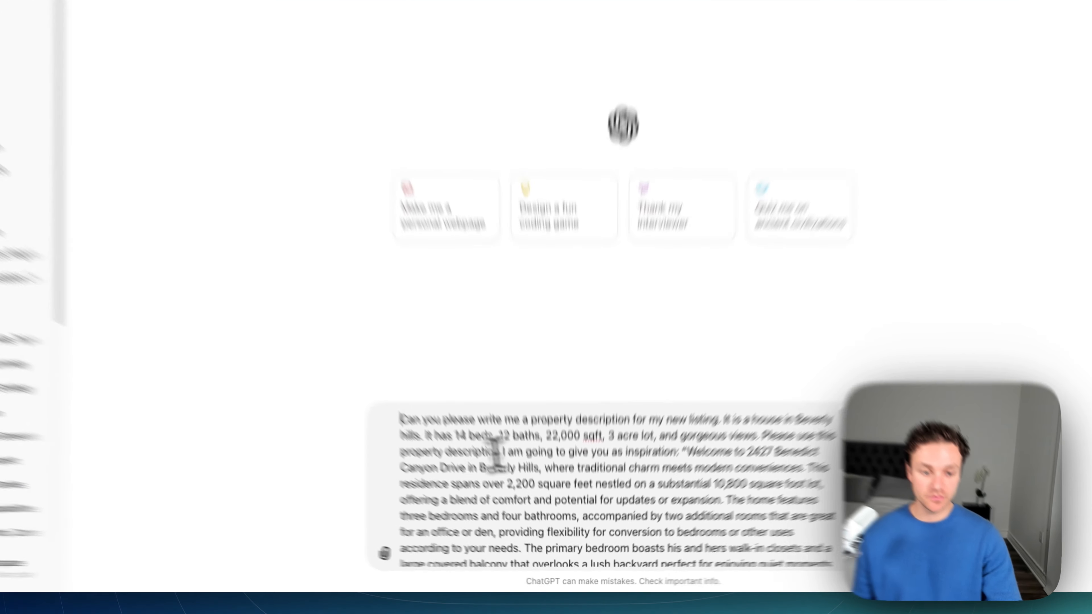
# Step: Review the prompt for the 14-bedroom, 12-bath, 3-acre estate description and send it
pyautogui.click(467, 482)
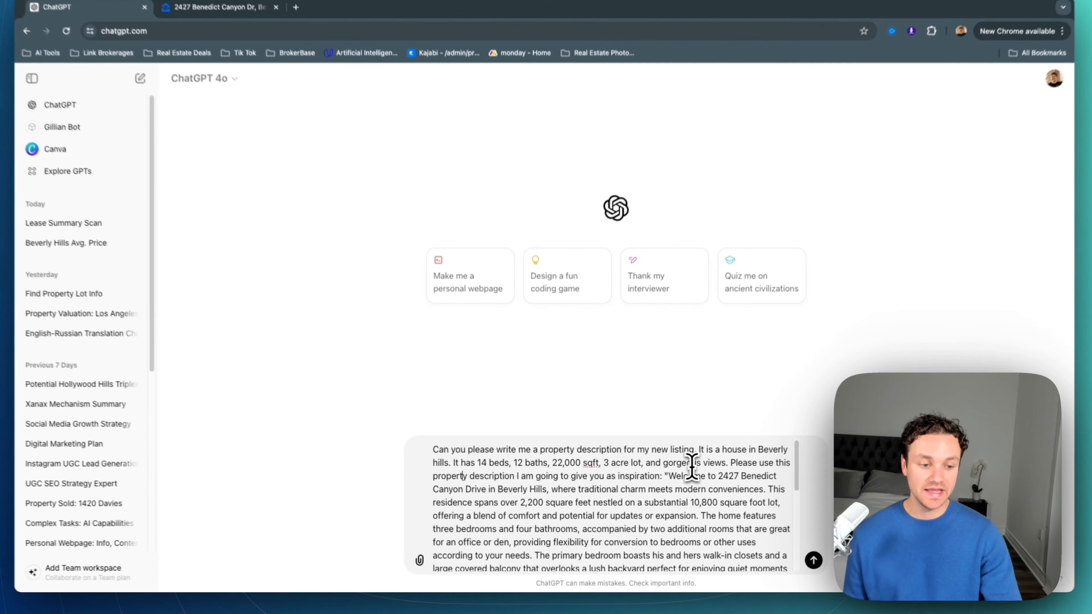
pyautogui.scroll(-4, 689, 469)
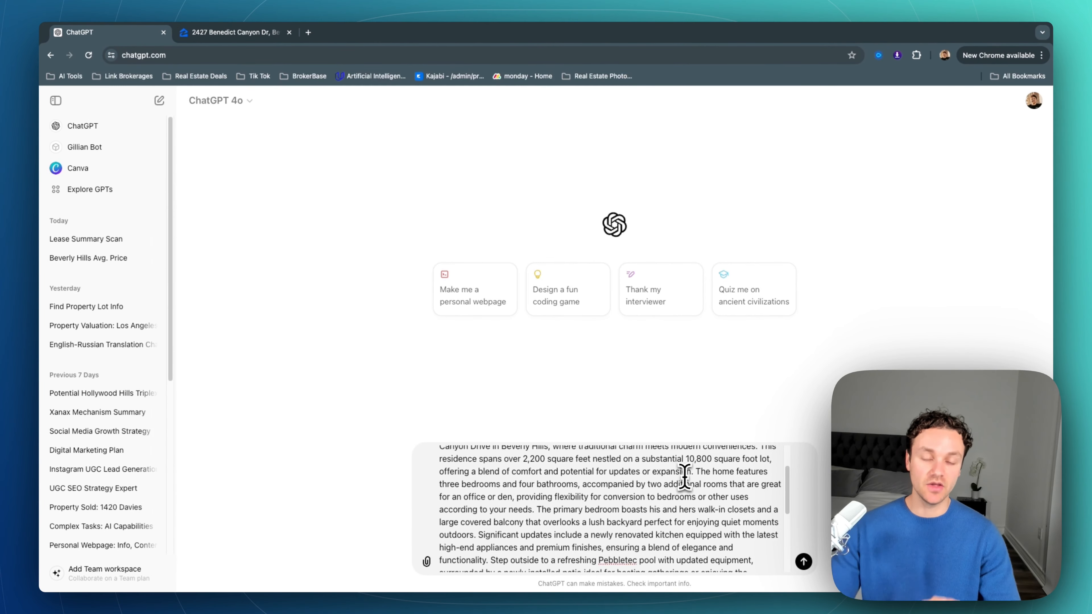
pyautogui.scroll(-5, 685, 477)
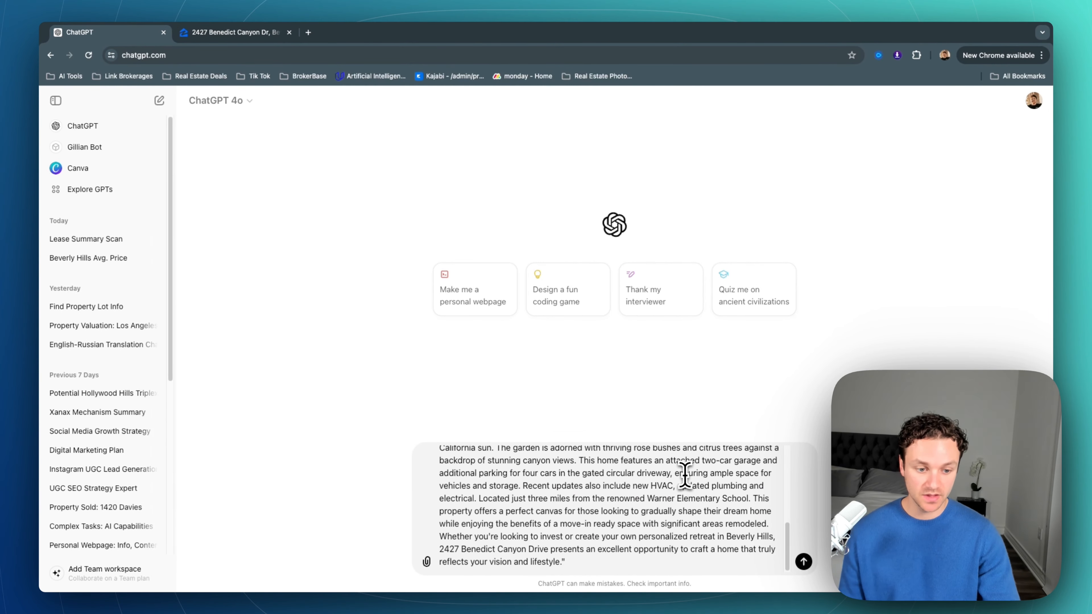
pyautogui.scroll(4, 685, 475)
pyautogui.scroll(3, 685, 475)
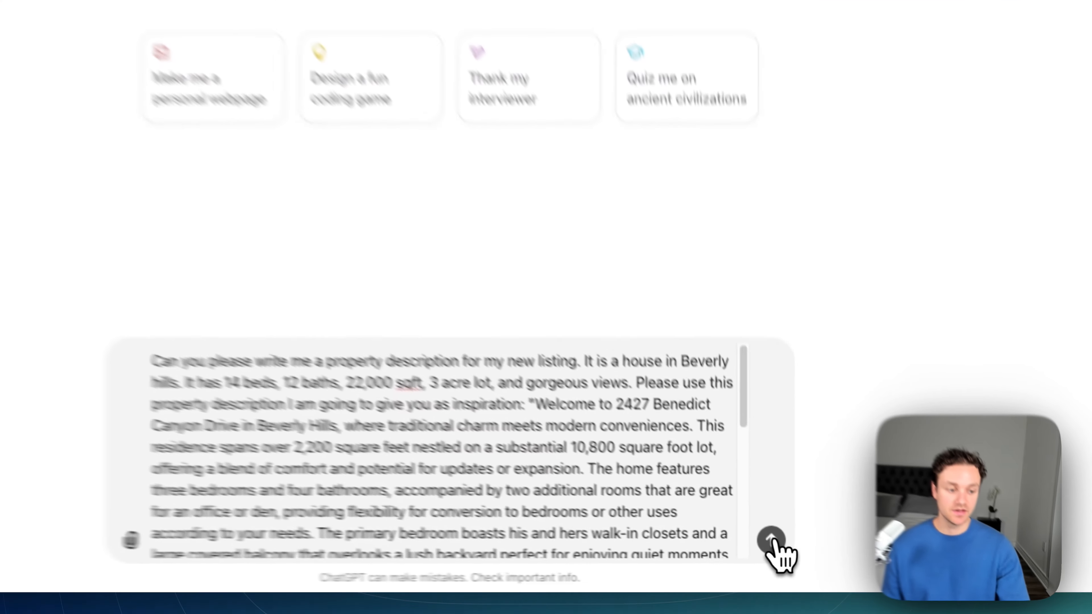
pyautogui.click(803, 561)
pyautogui.scroll(3, 658, 476)
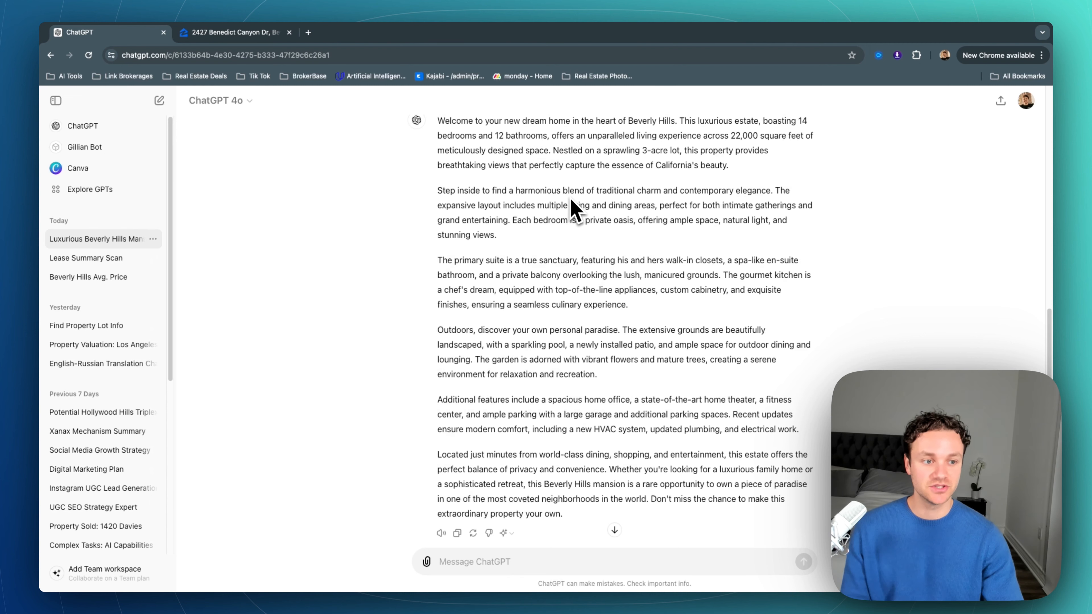
pyautogui.scroll(-2, 572, 207)
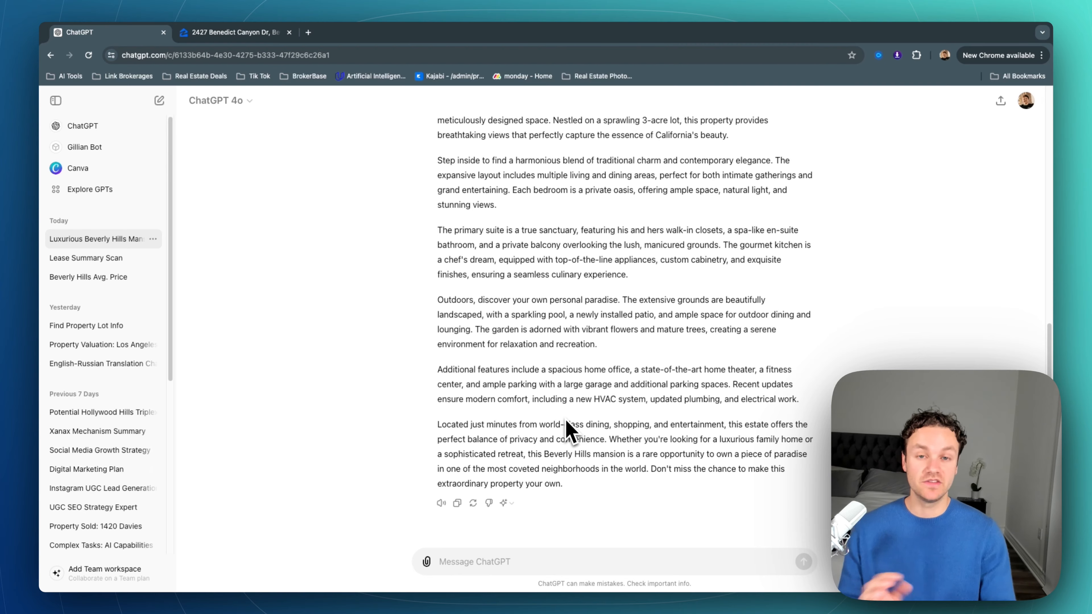
# Step: Write a follow-up asking for a humorous version of the Beverly Hills listing description
pyautogui.click(540, 560)
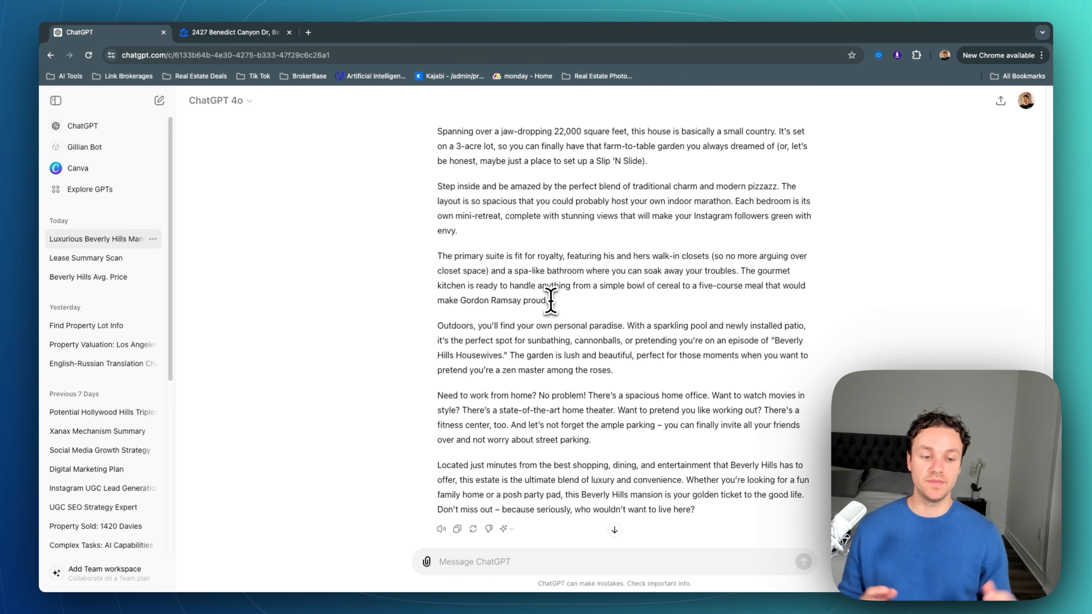
pyautogui.scroll(-1, 550, 300)
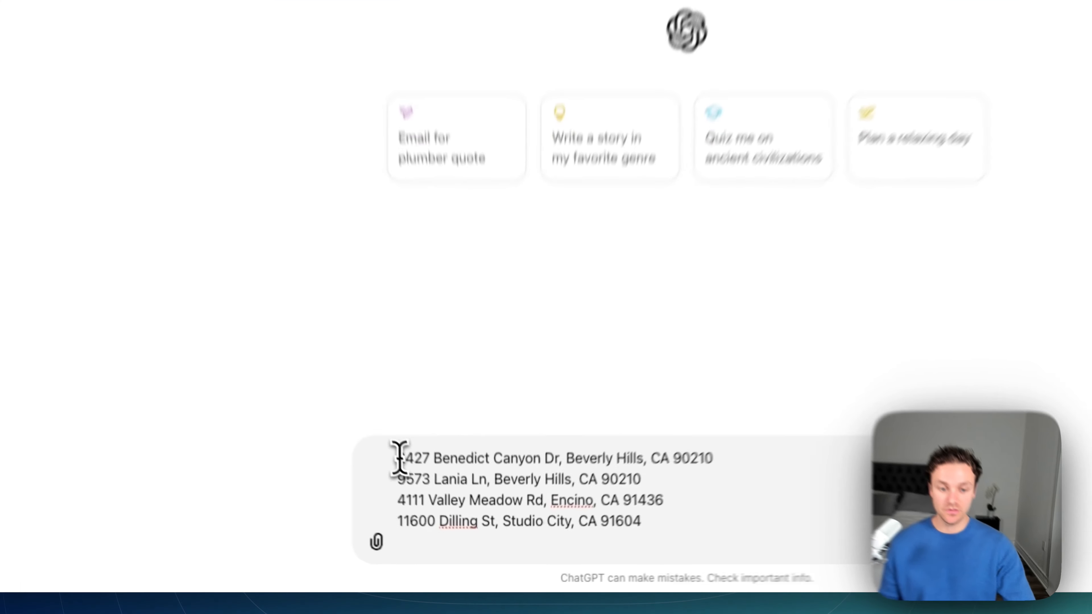
pyautogui.moveTo(437, 511); pyautogui.dragTo(598, 537)
pyautogui.click(704, 504)
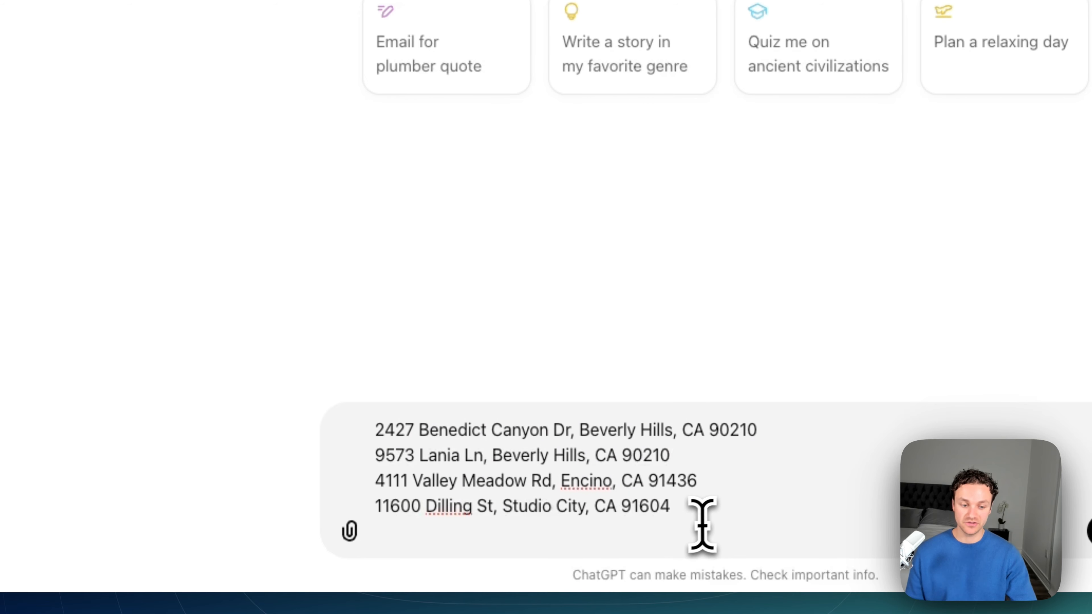
pyautogui.click(666, 537)
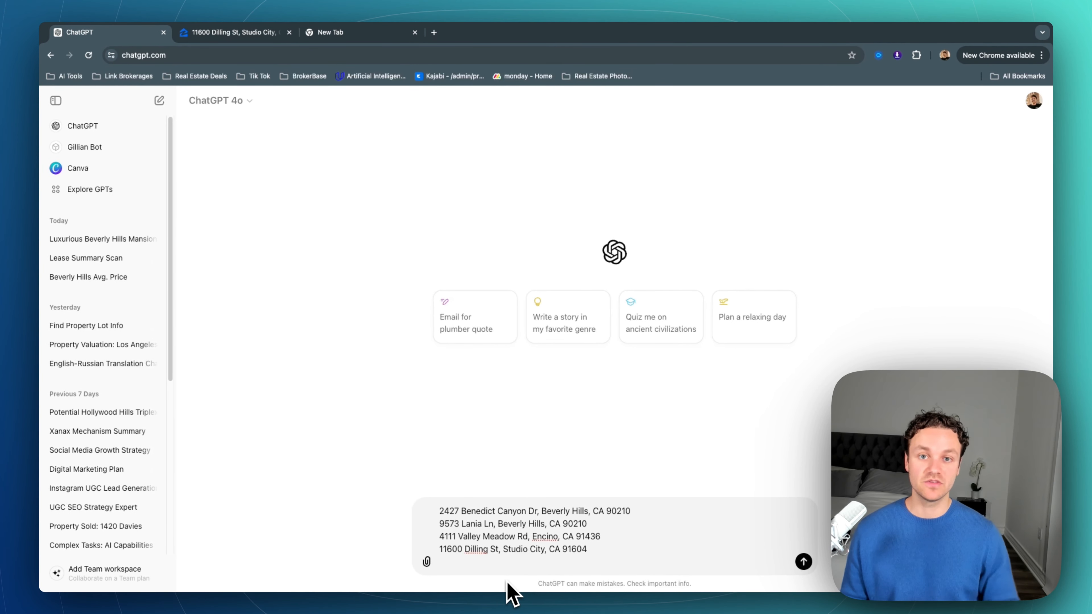
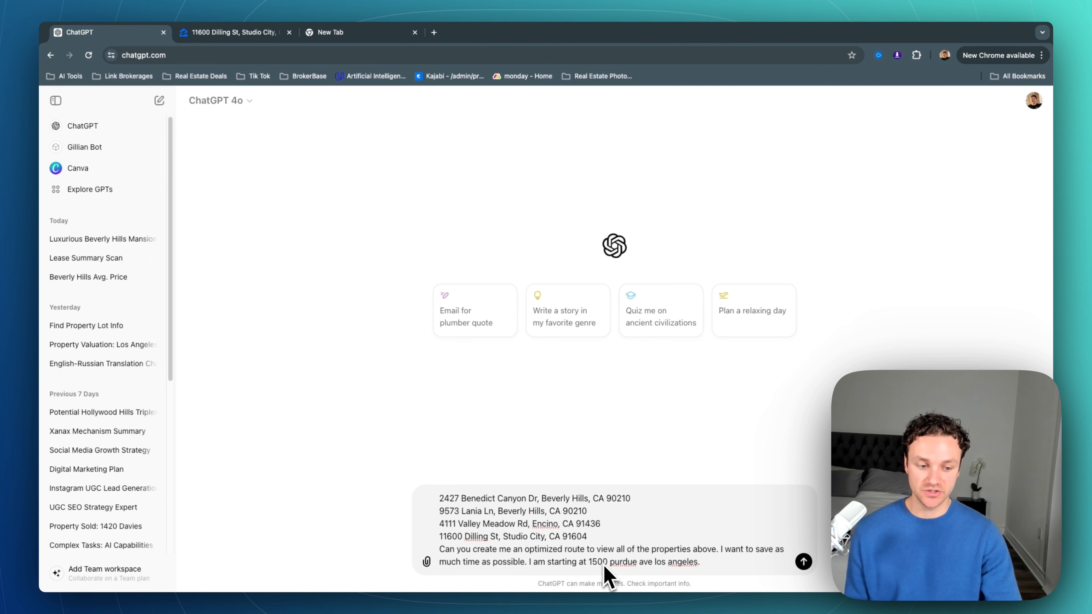
pyautogui.click(803, 561)
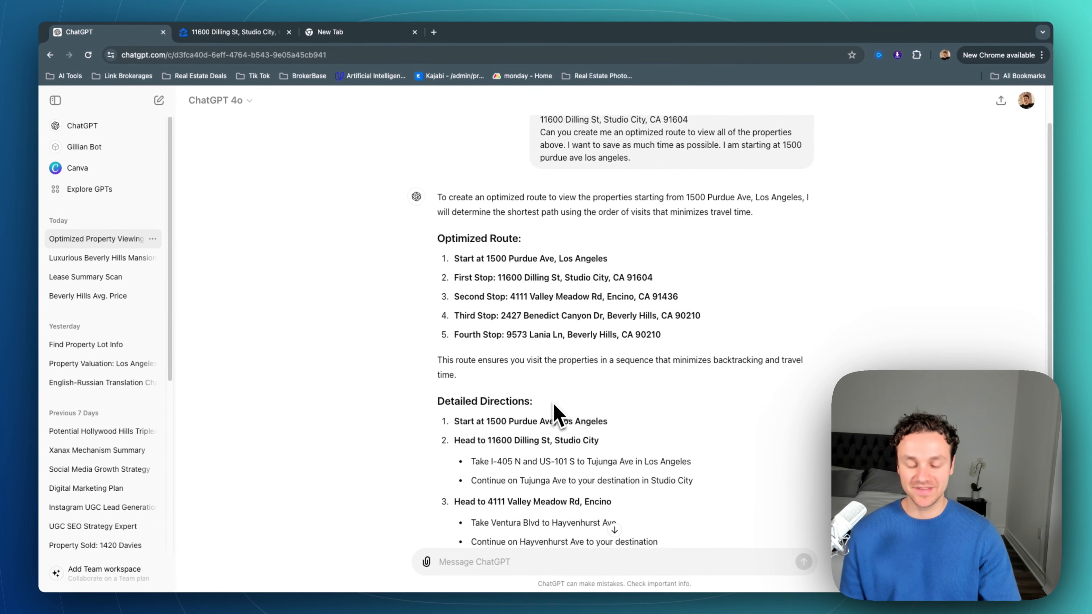
pyautogui.scroll(-2, 546, 412)
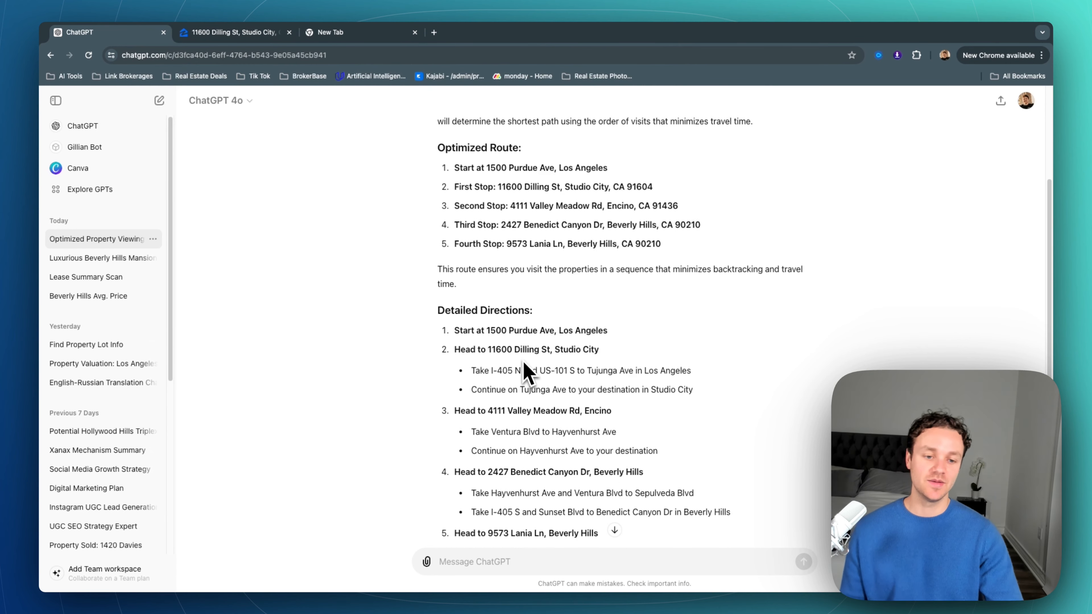
pyautogui.scroll(-1, 518, 370)
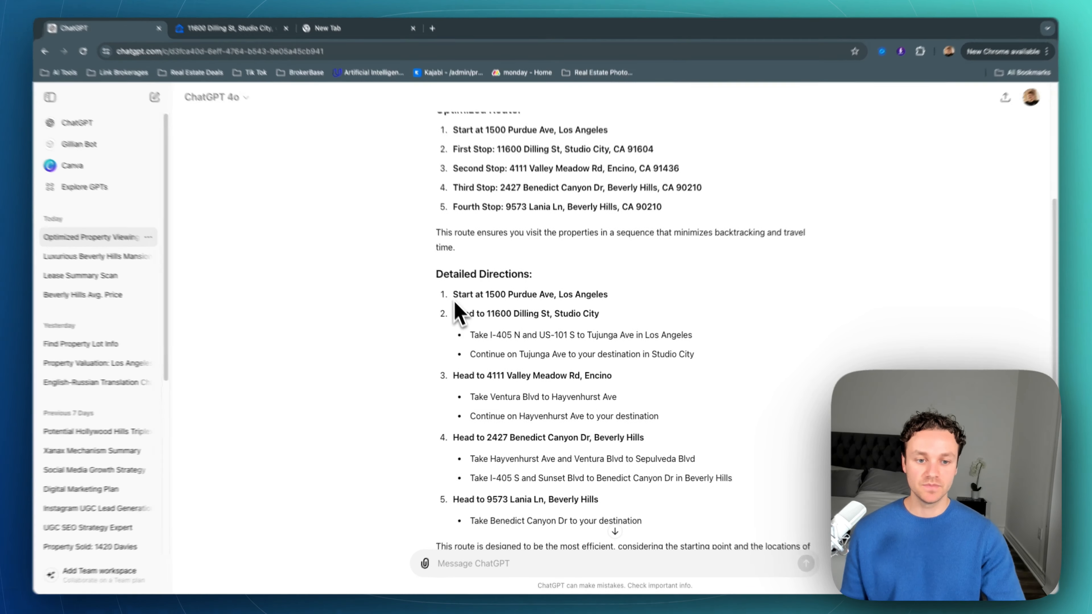
pyautogui.moveTo(455, 302); pyautogui.dragTo(667, 432)
pyautogui.click(674, 432)
pyautogui.scroll(-3, 675, 432)
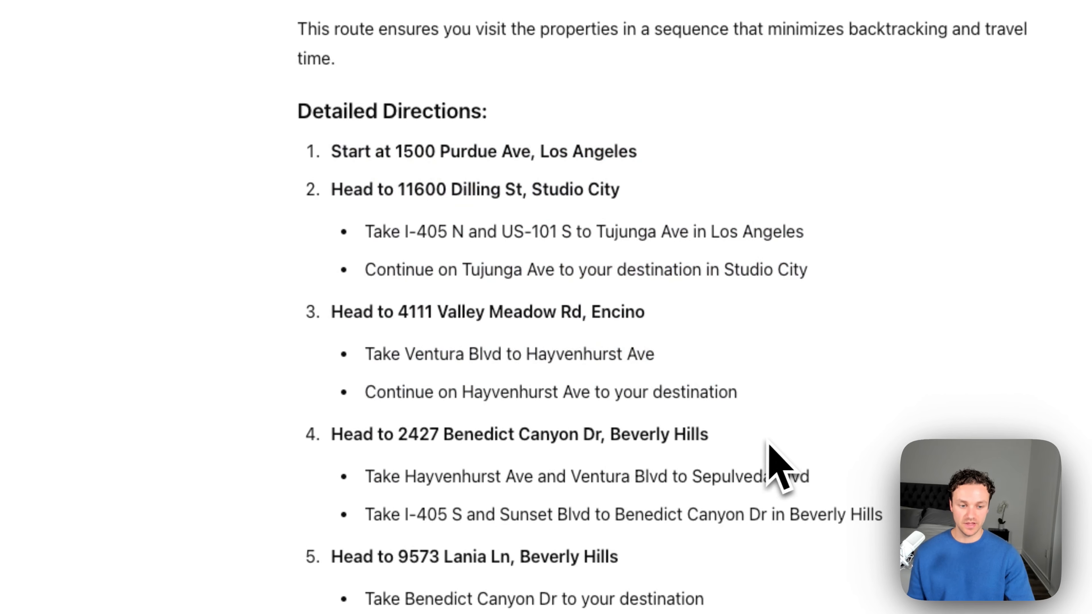